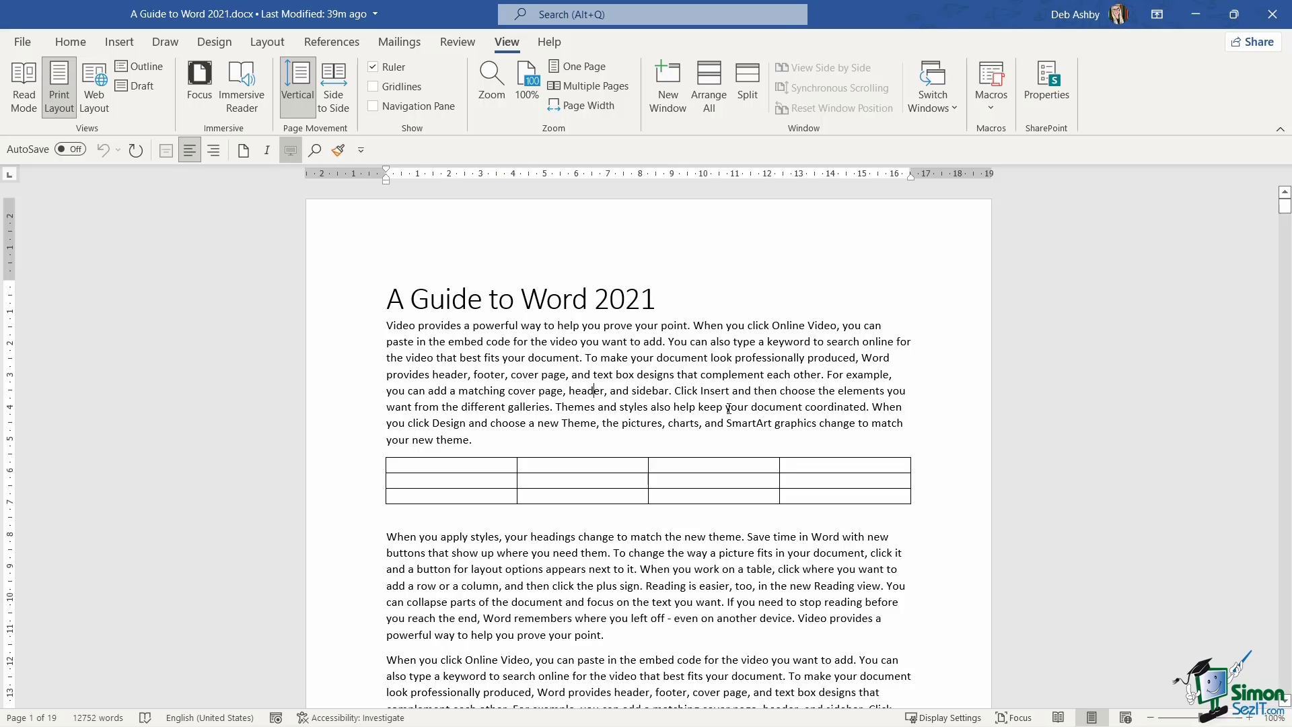
Switch the Office theme to Dark Gray from the Account page
left_click(23, 42)
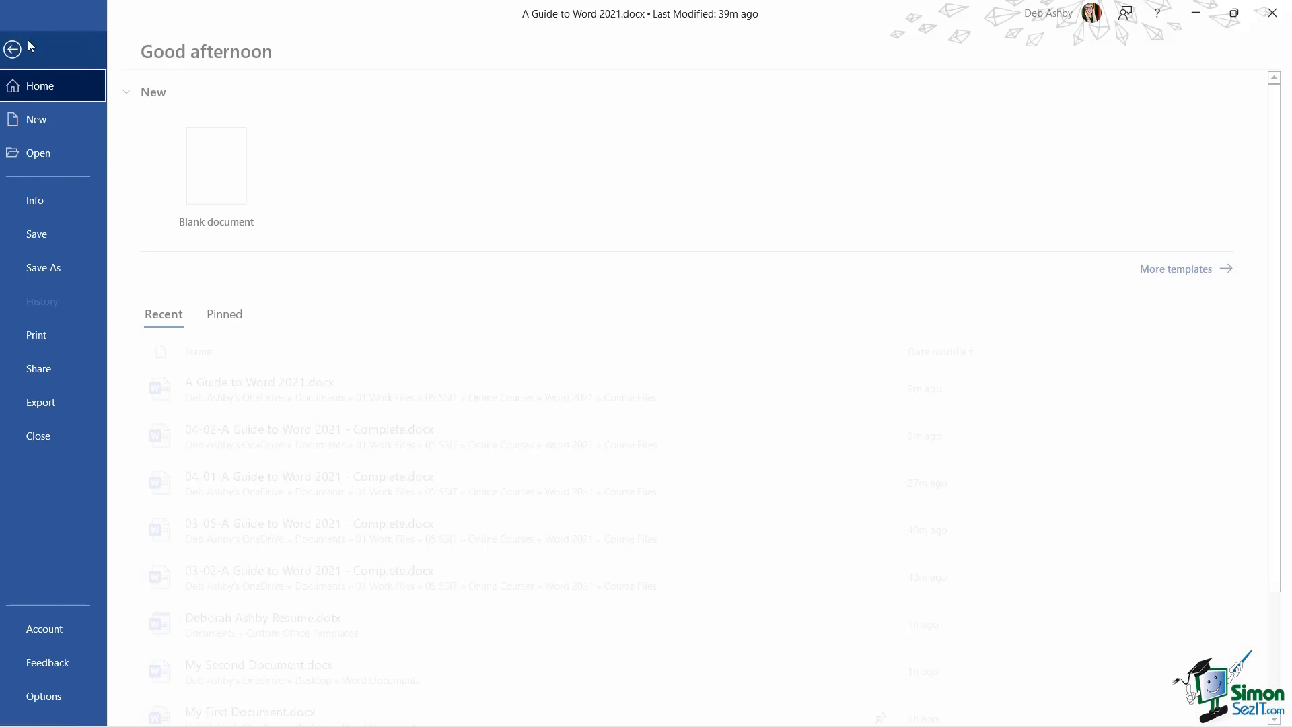
left_click(37, 635)
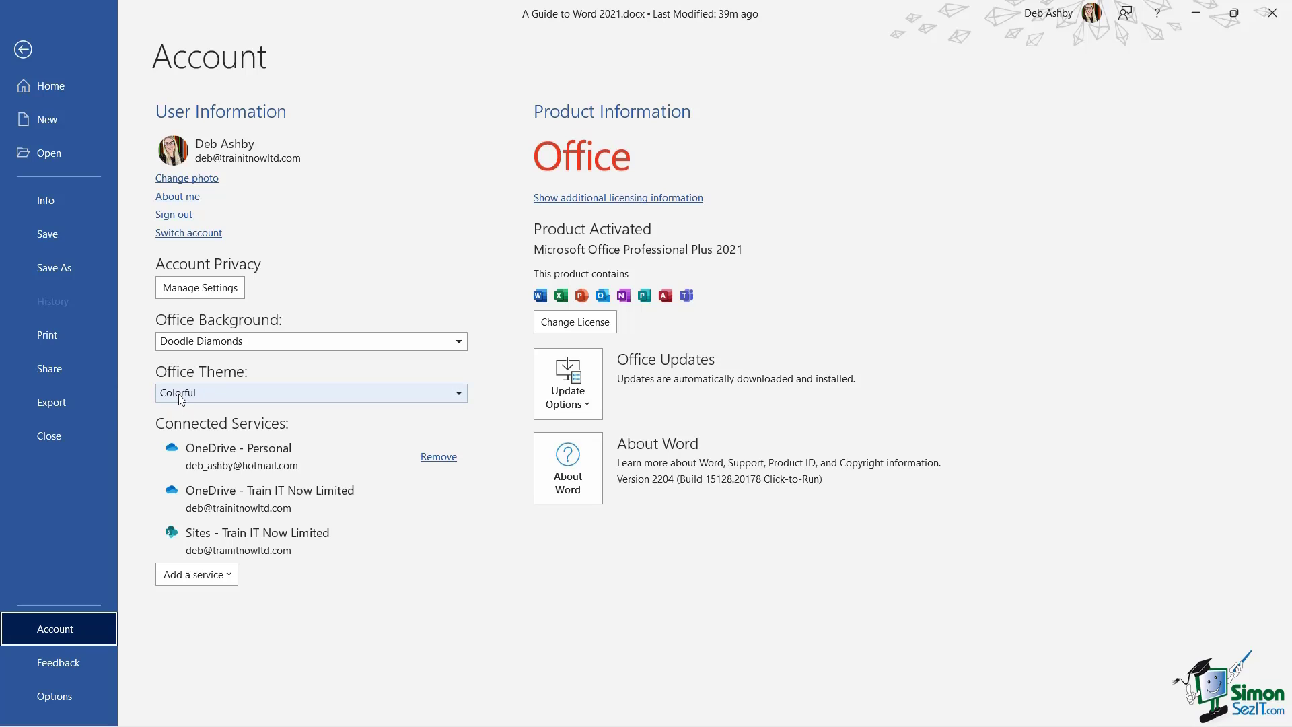
left_click(458, 395)
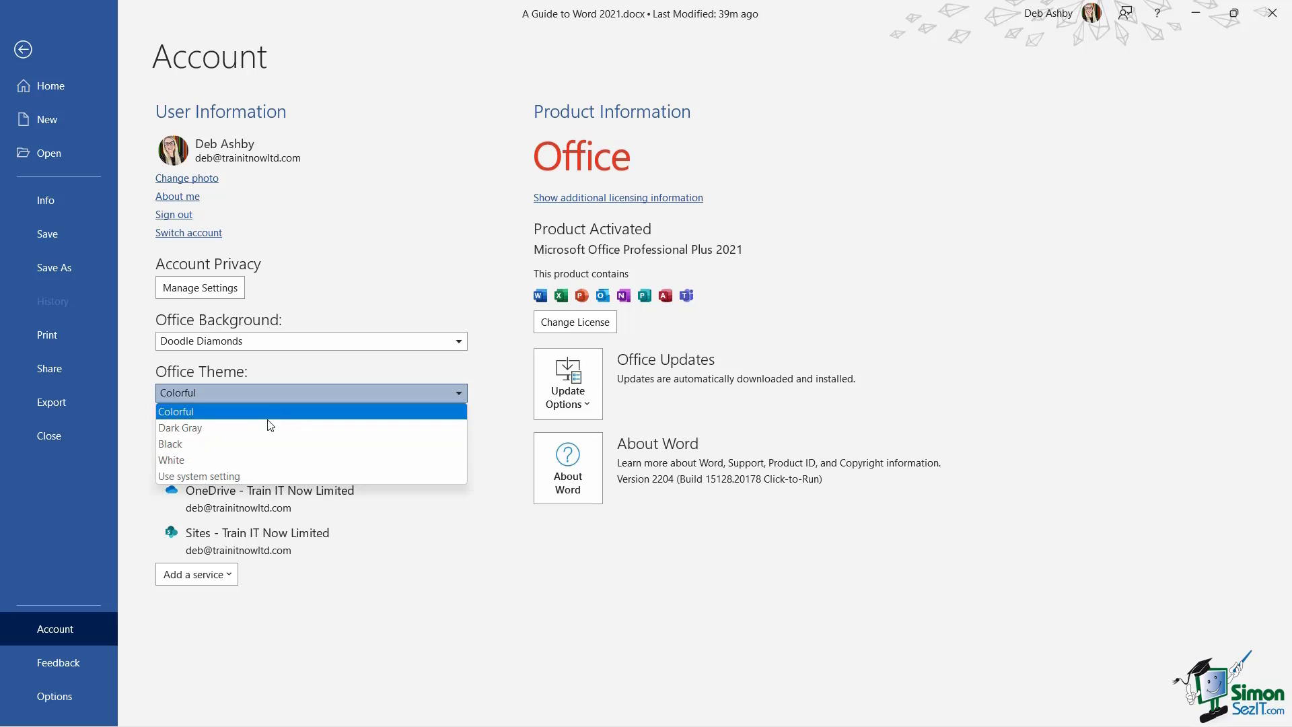
left_click(224, 431)
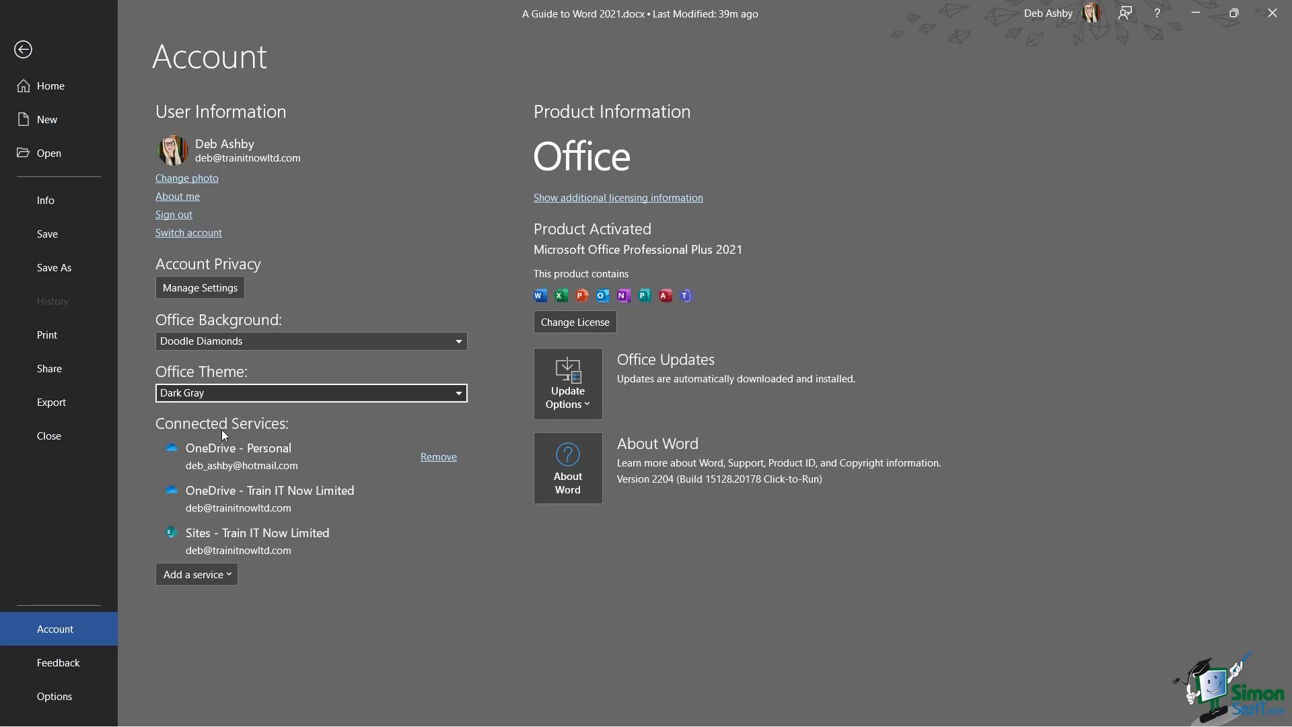
left_click(22, 49)
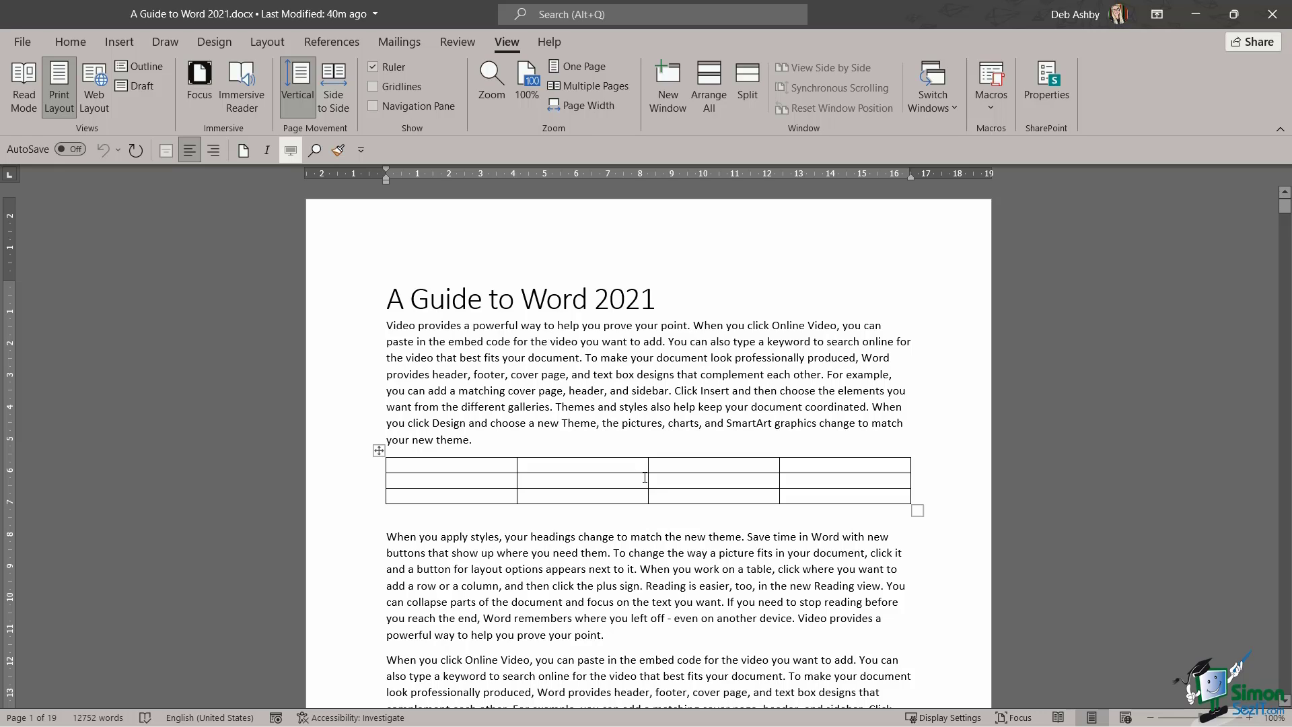
Switch the Office theme back to Colorful and place the cursor after the title
left_click(23, 42)
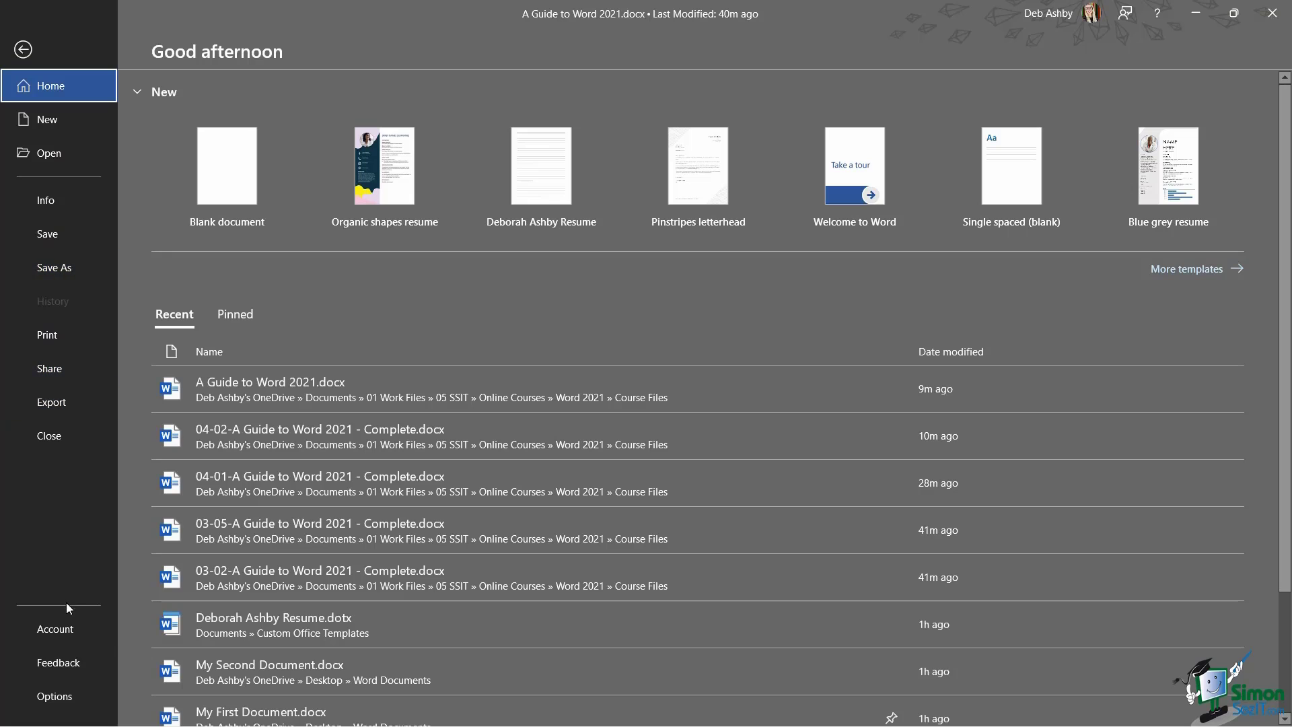
left_click(64, 628)
left_click(457, 394)
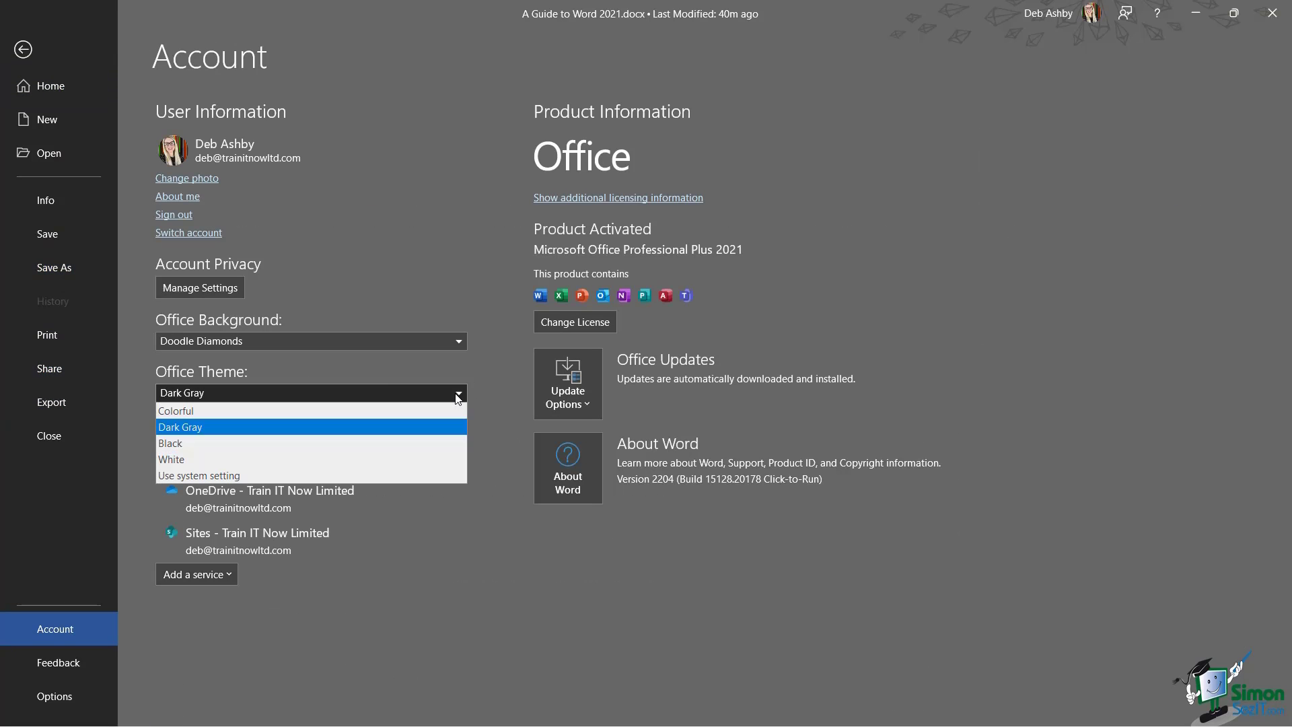
left_click(179, 411)
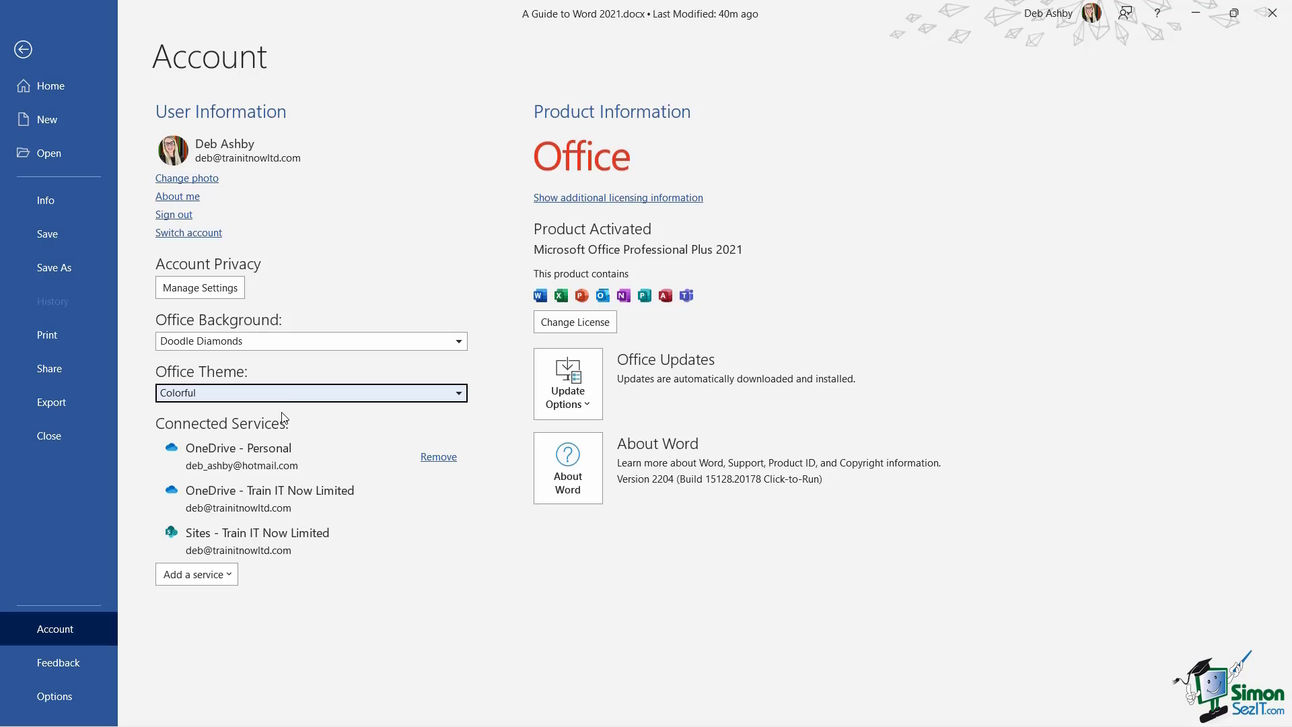
left_click(23, 49)
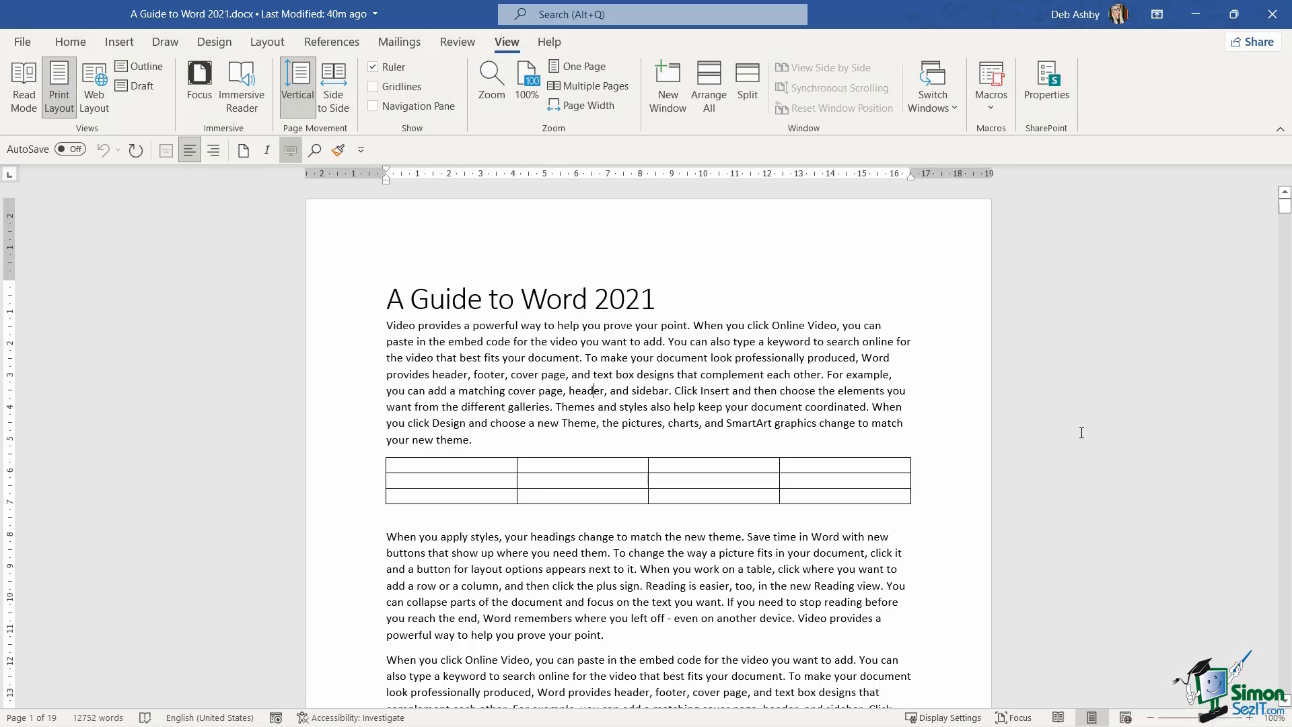
left_click(758, 313)
Open Word Options on the Customize Ribbon page
left_click(23, 45)
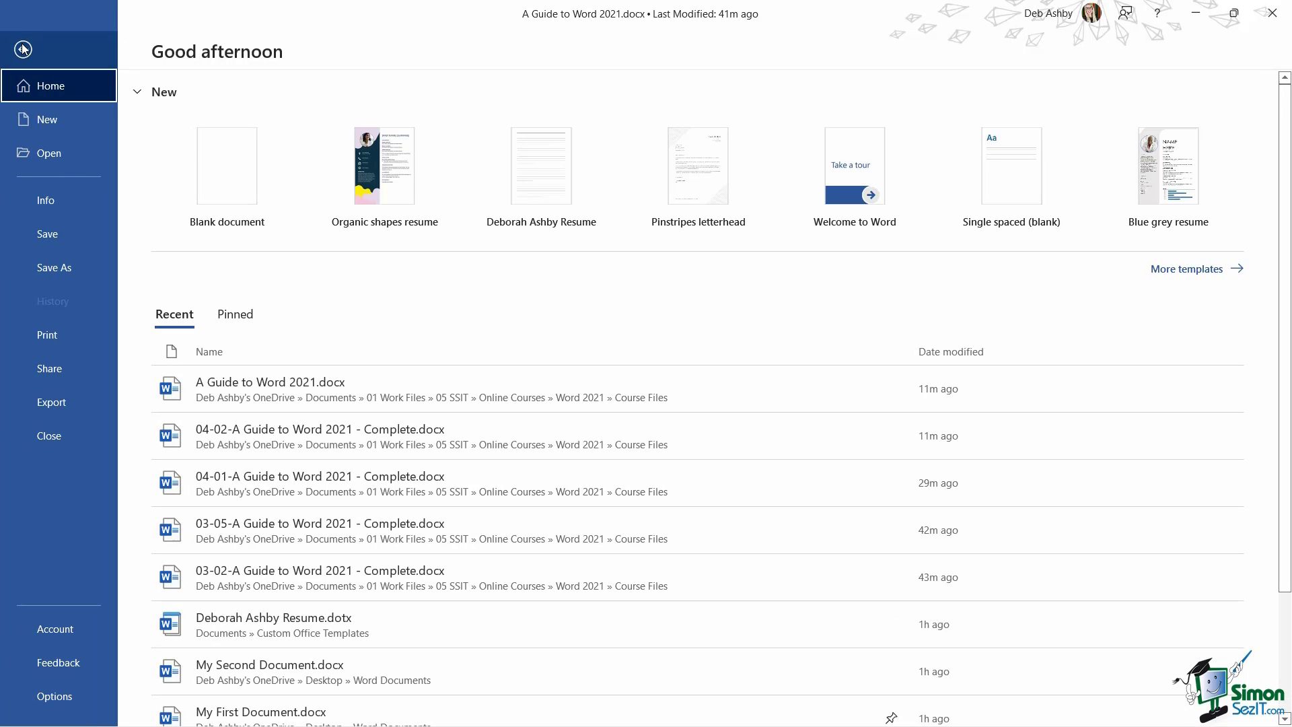
left_click(74, 702)
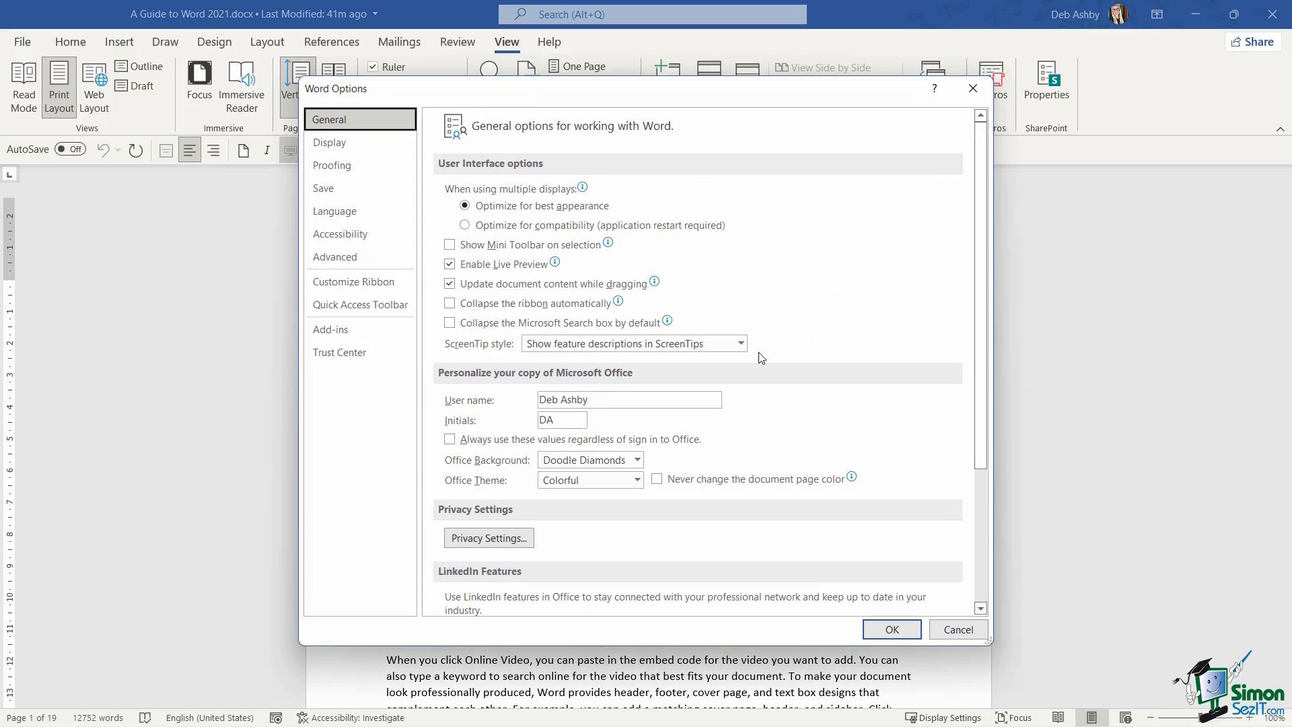
left_click(354, 282)
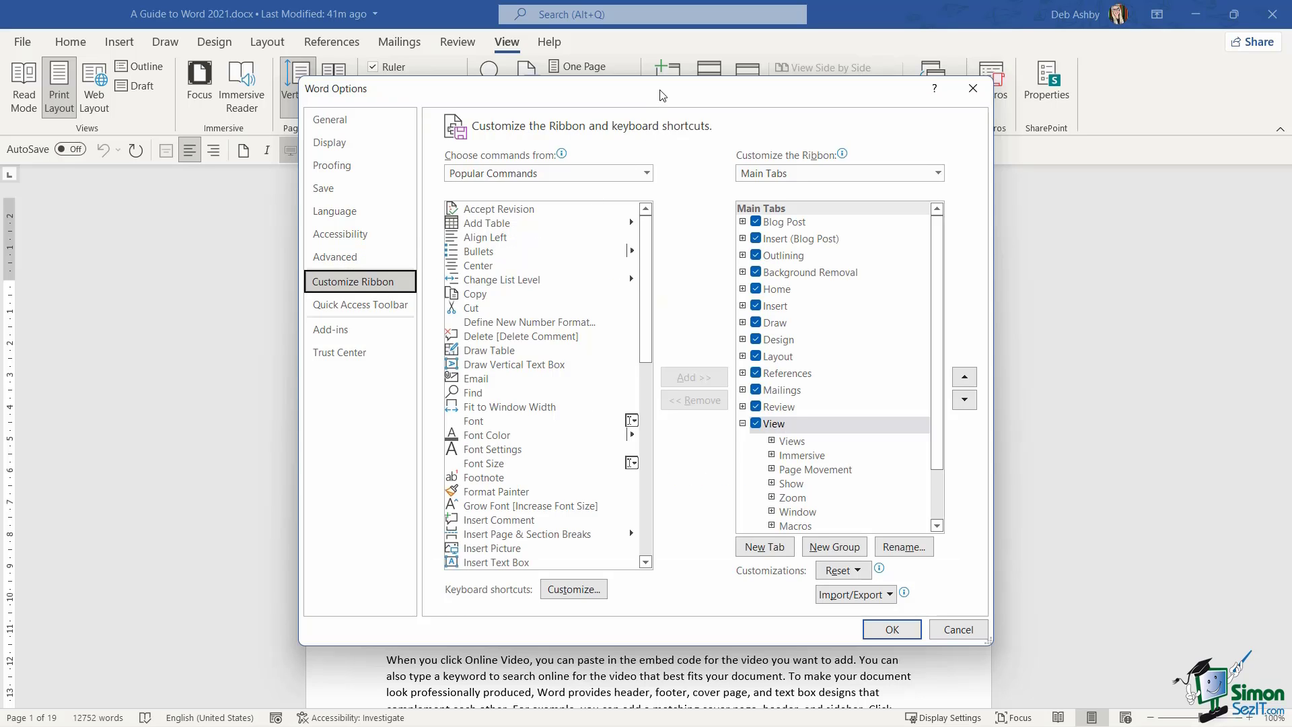
left_click_drag(662, 95, 614, 93)
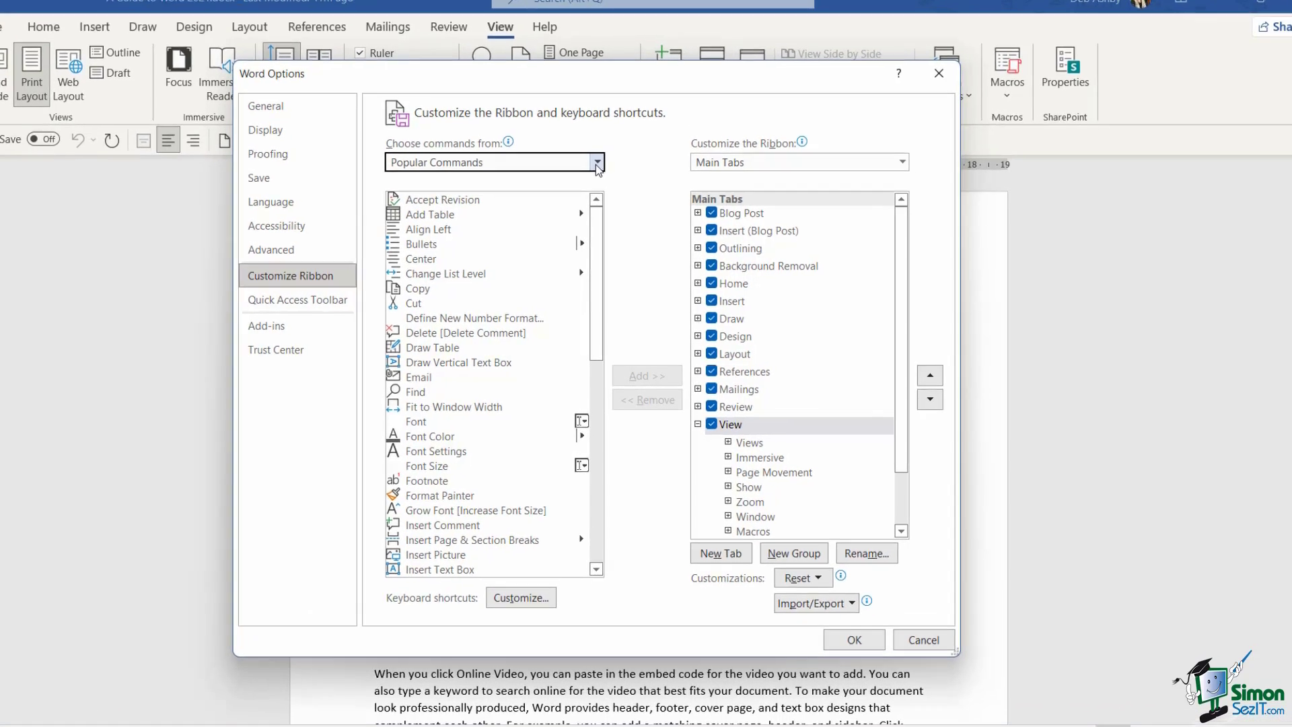
Choose commands from All Commands and select Switch Modes in the list
left_click(599, 171)
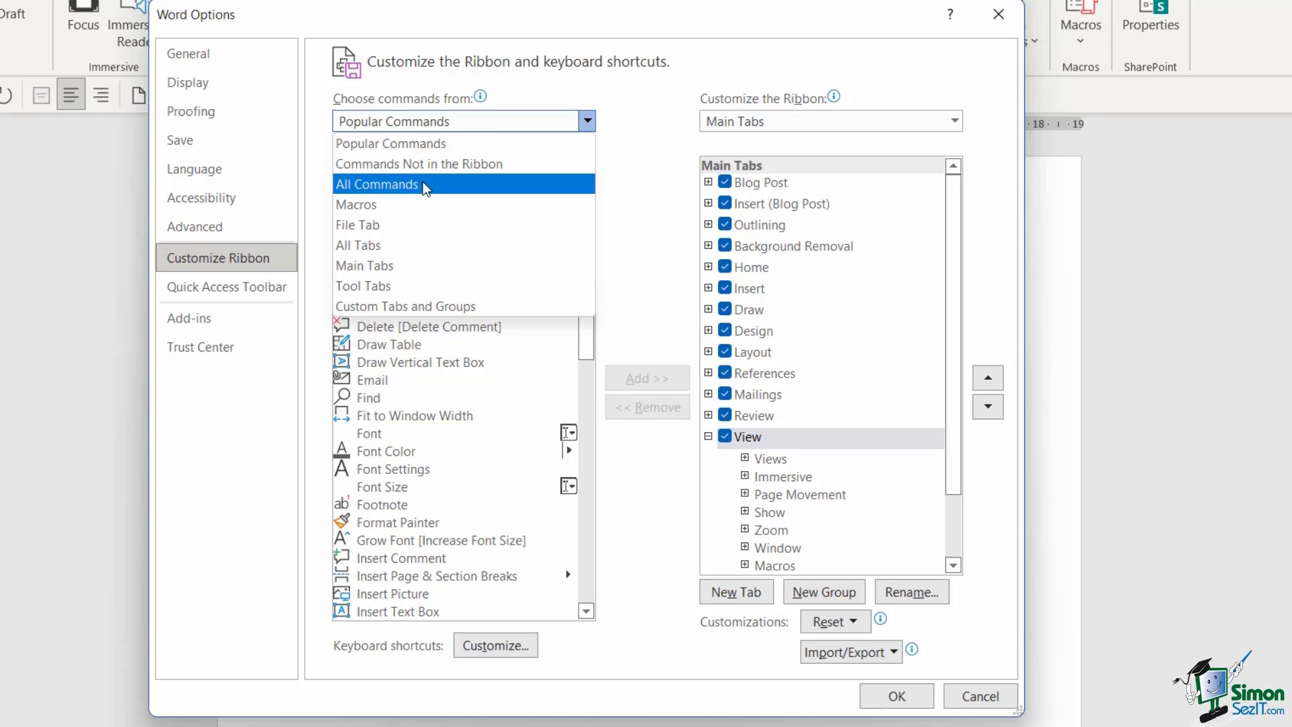
left_click(425, 184)
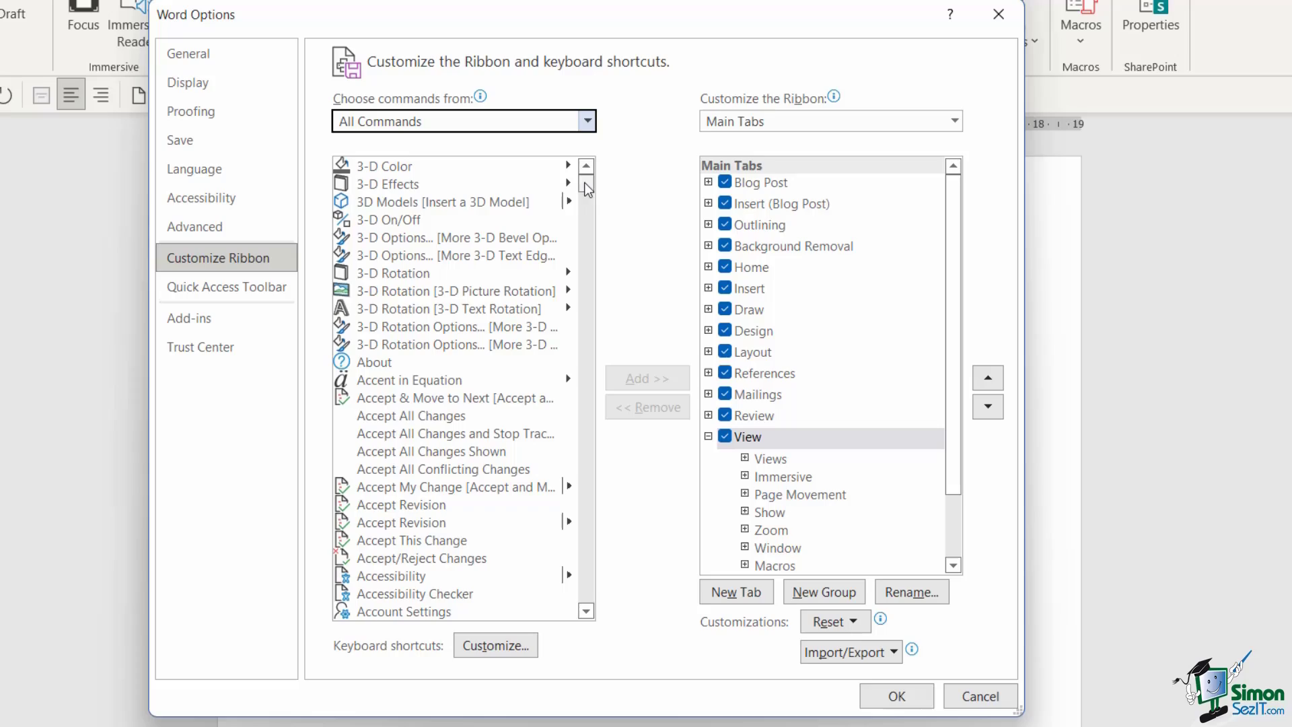
left_click_drag(587, 187, 572, 553)
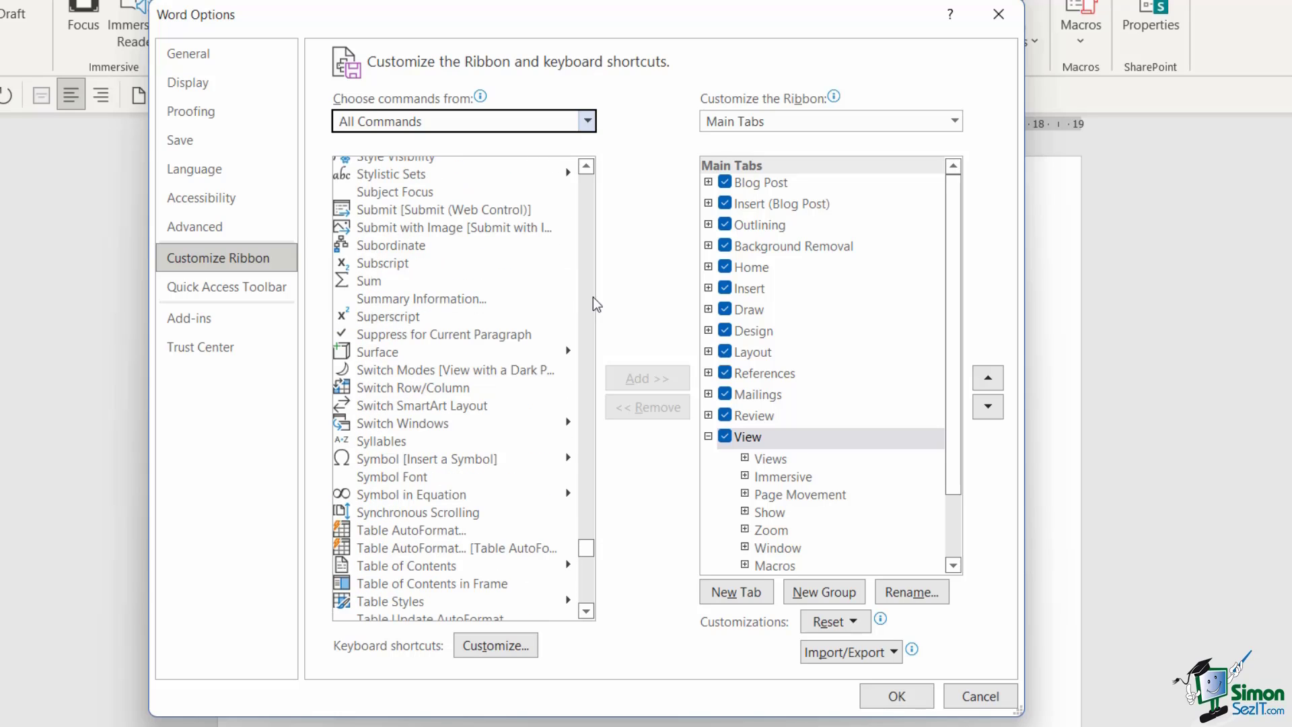
left_click(381, 374)
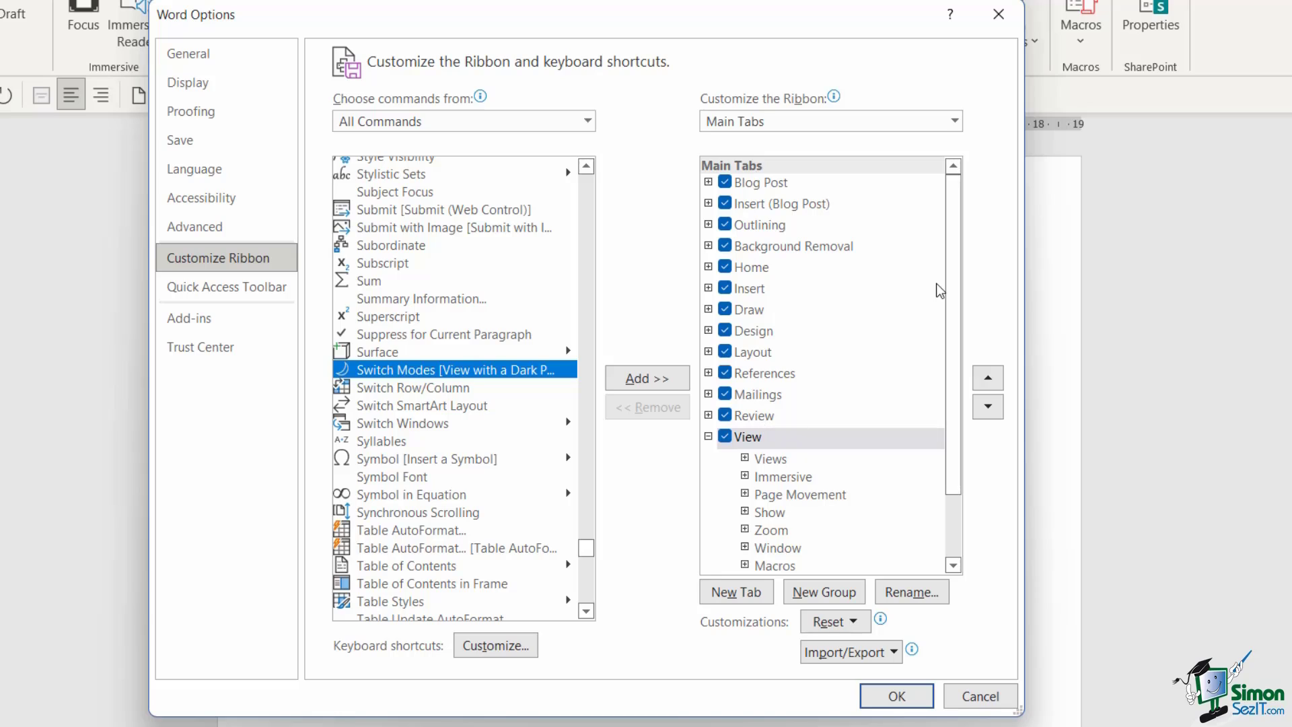
scroll(960, 286, "down", 1)
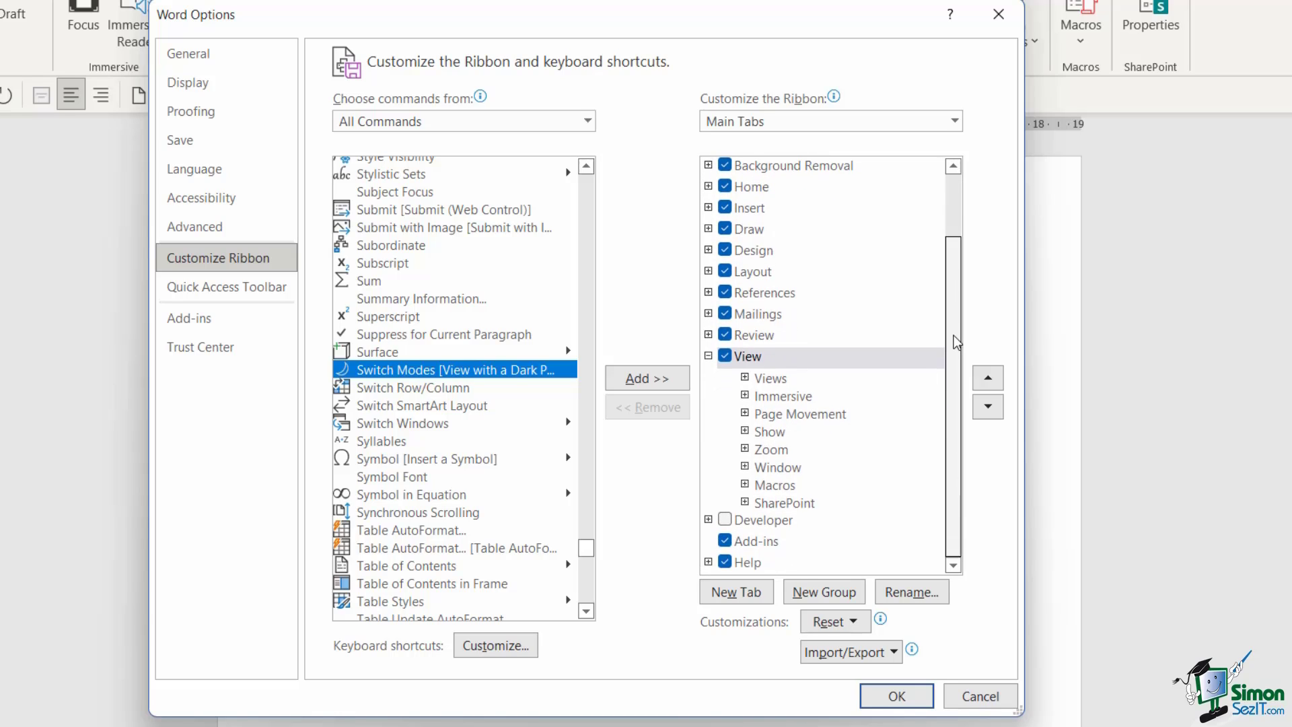
left_click(708, 355)
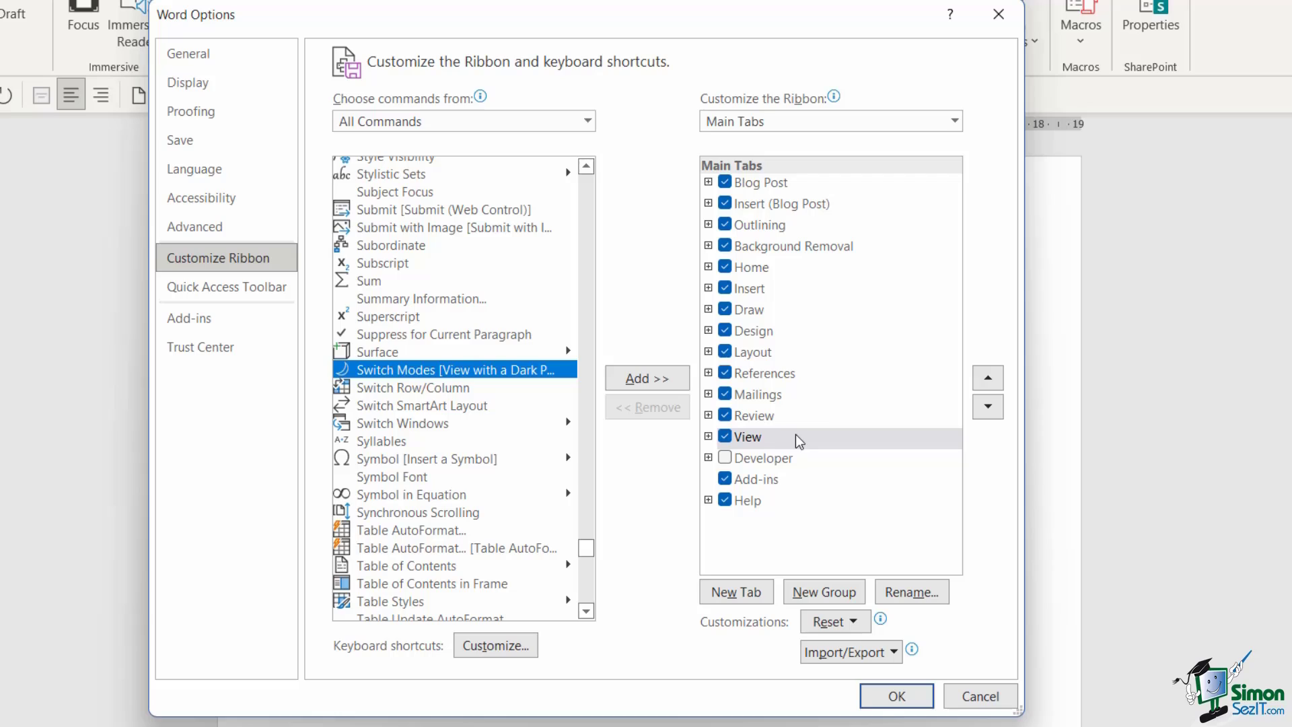
left_click(708, 437)
scroll(946, 389, "down", 1)
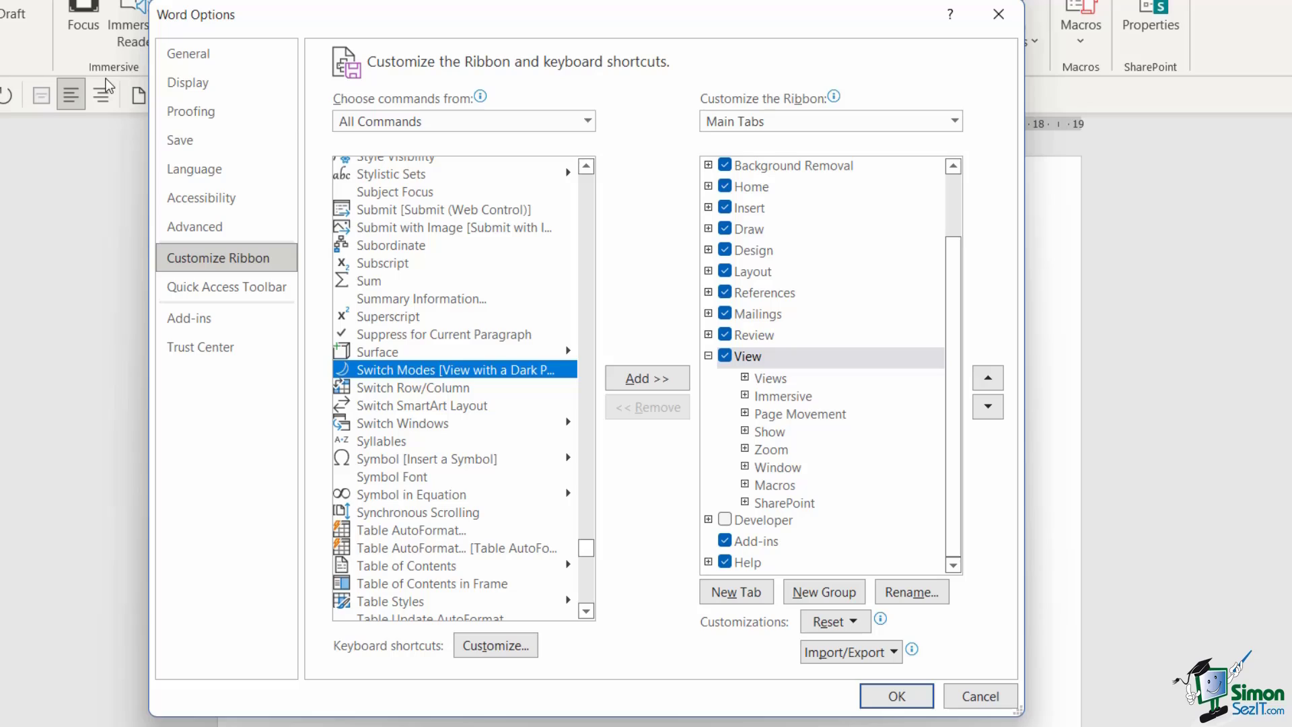
left_click(780, 397)
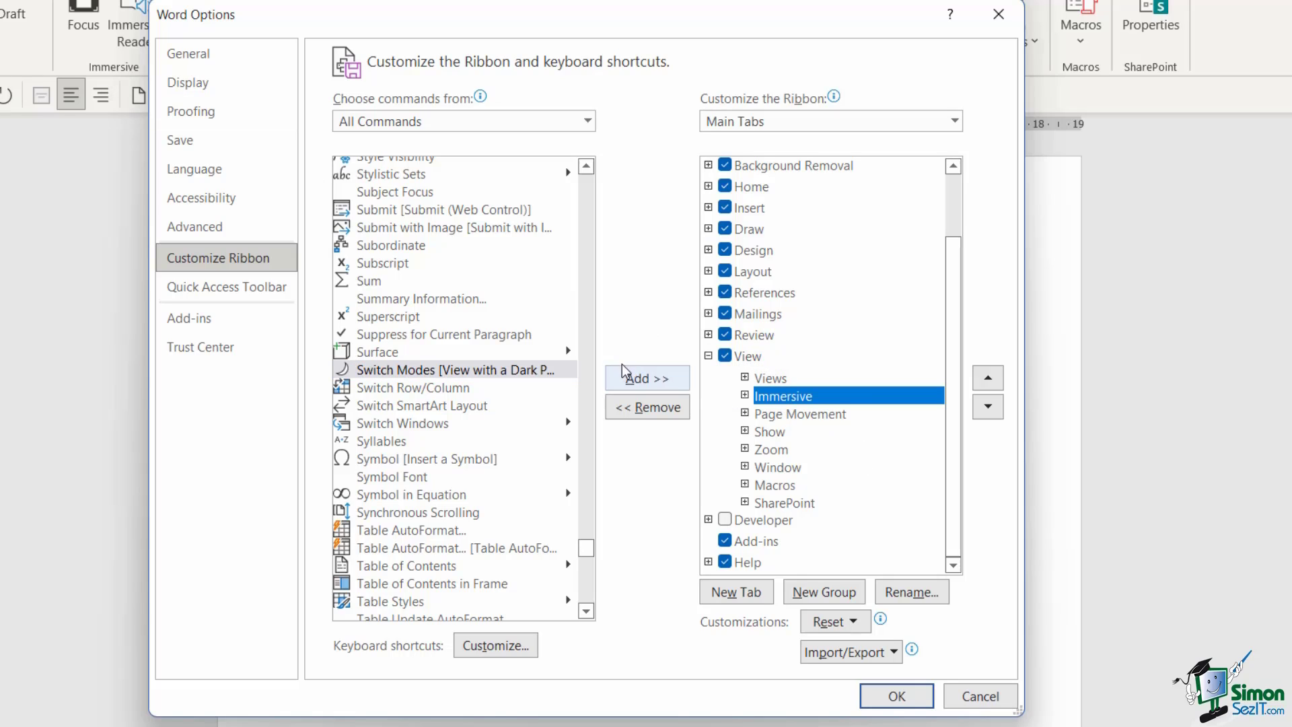
left_click(499, 373)
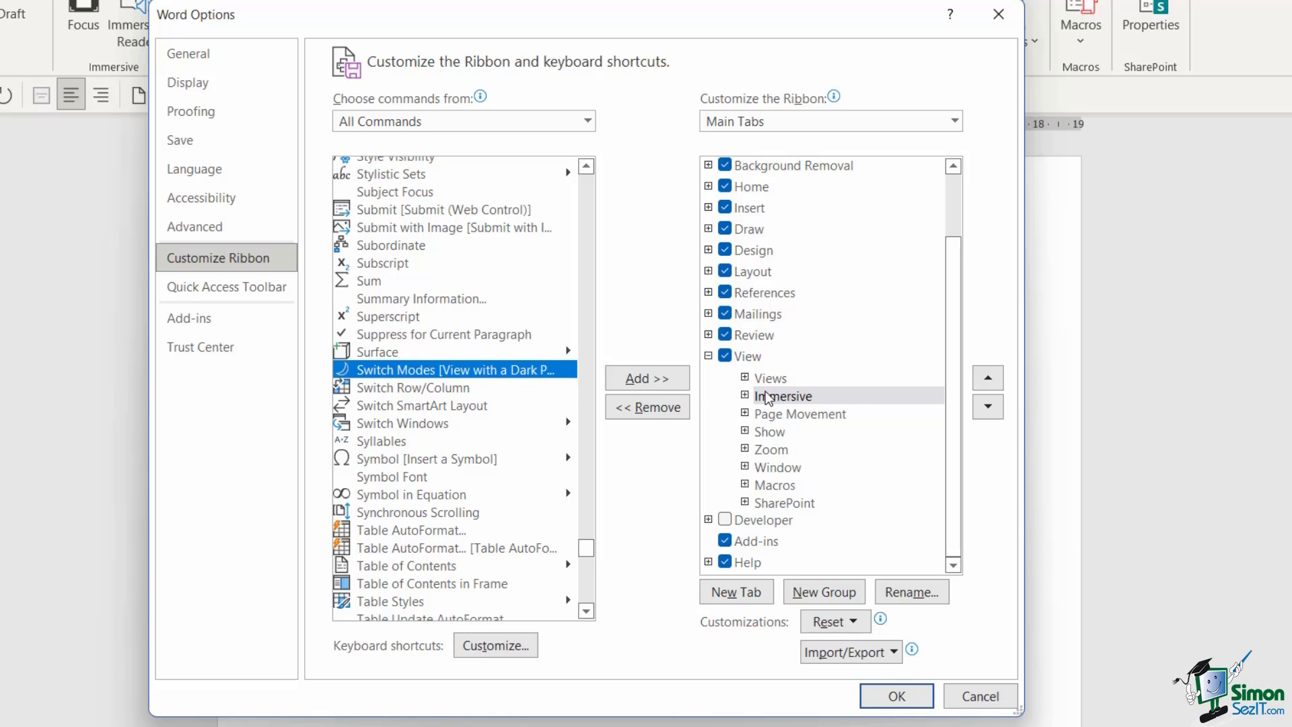
left_click(637, 381)
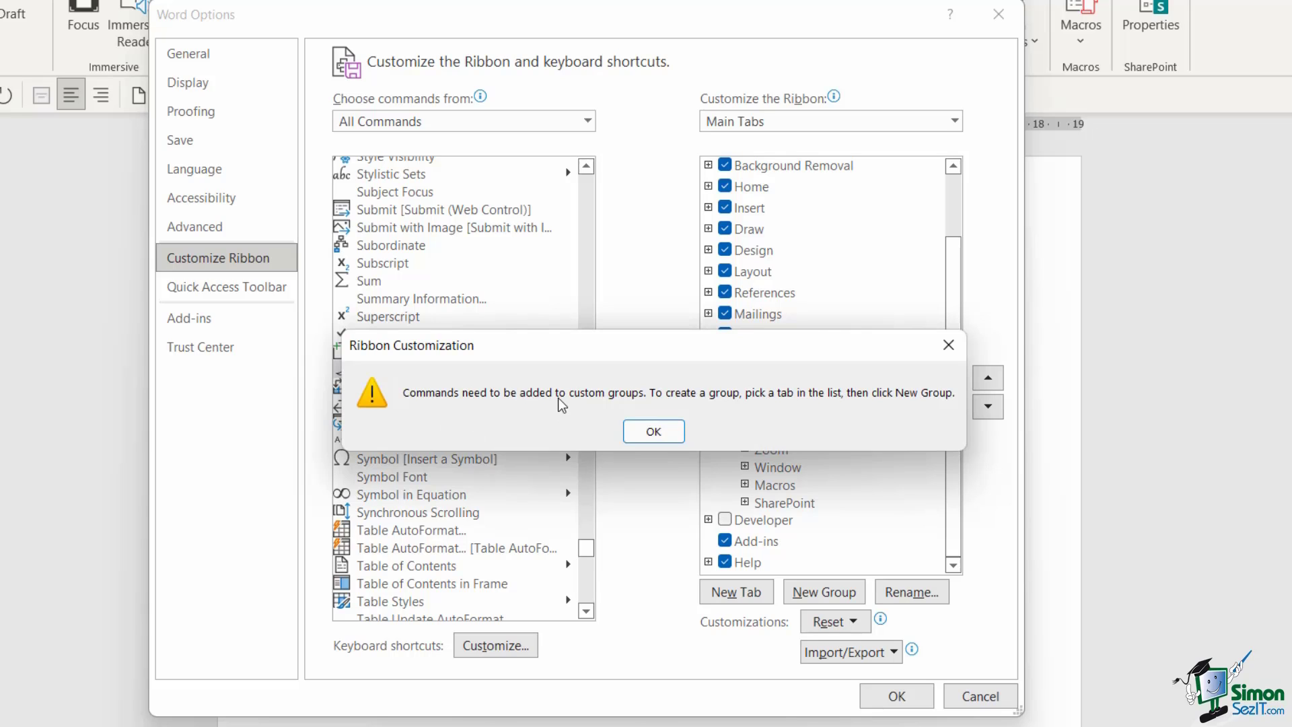
left_click(654, 431)
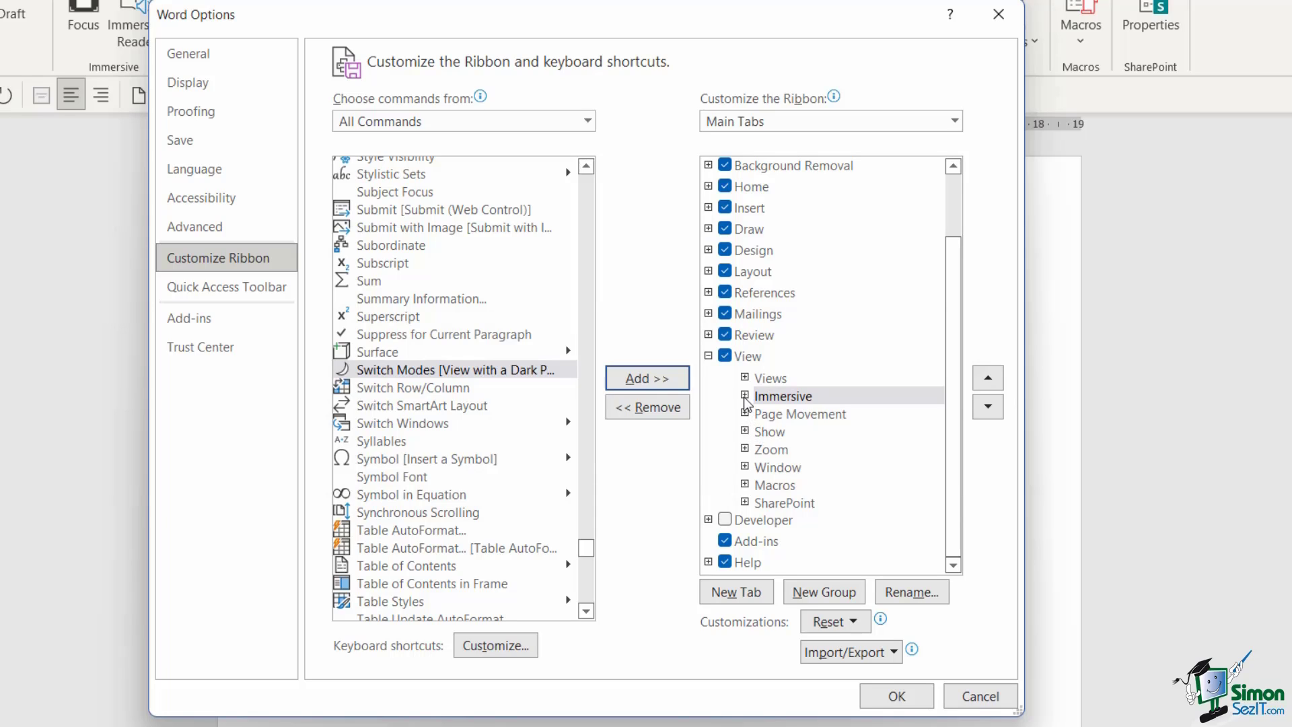
Create a new View tab group renamed 'Switch Modes', add the Switch Modes command, and confirm with OK
left_click(825, 592)
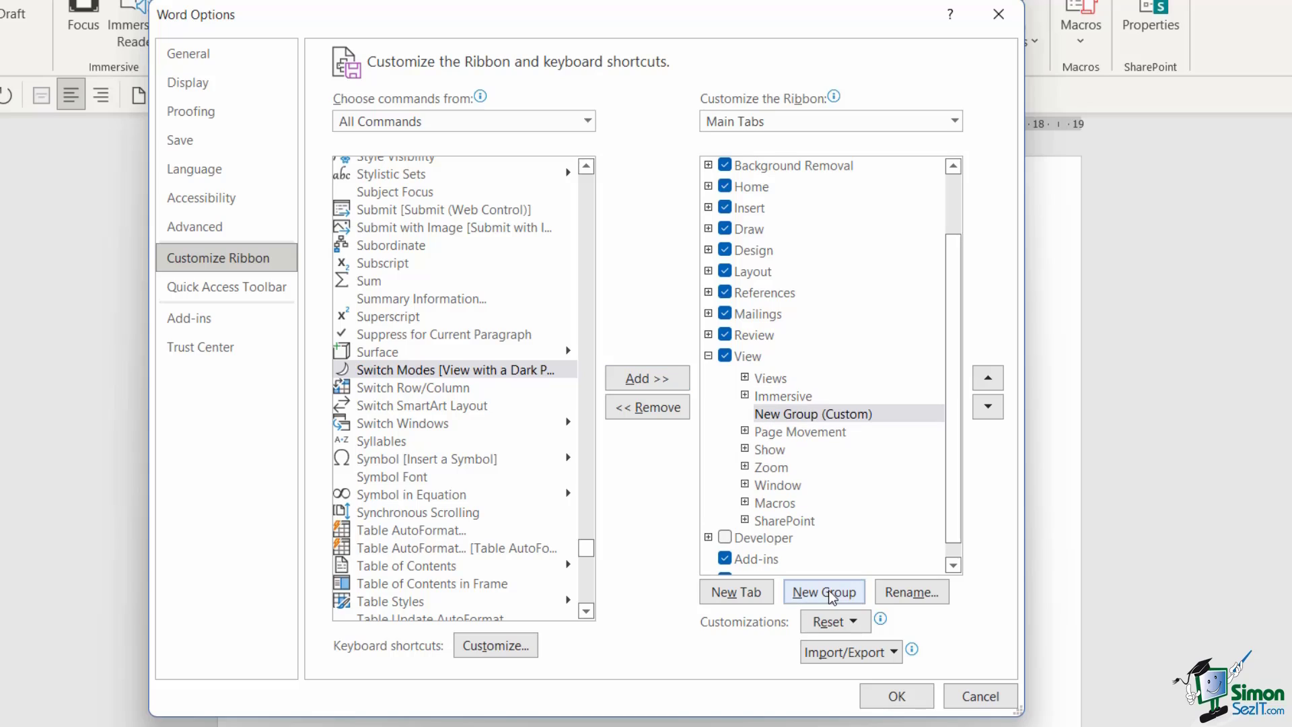
left_click(814, 416)
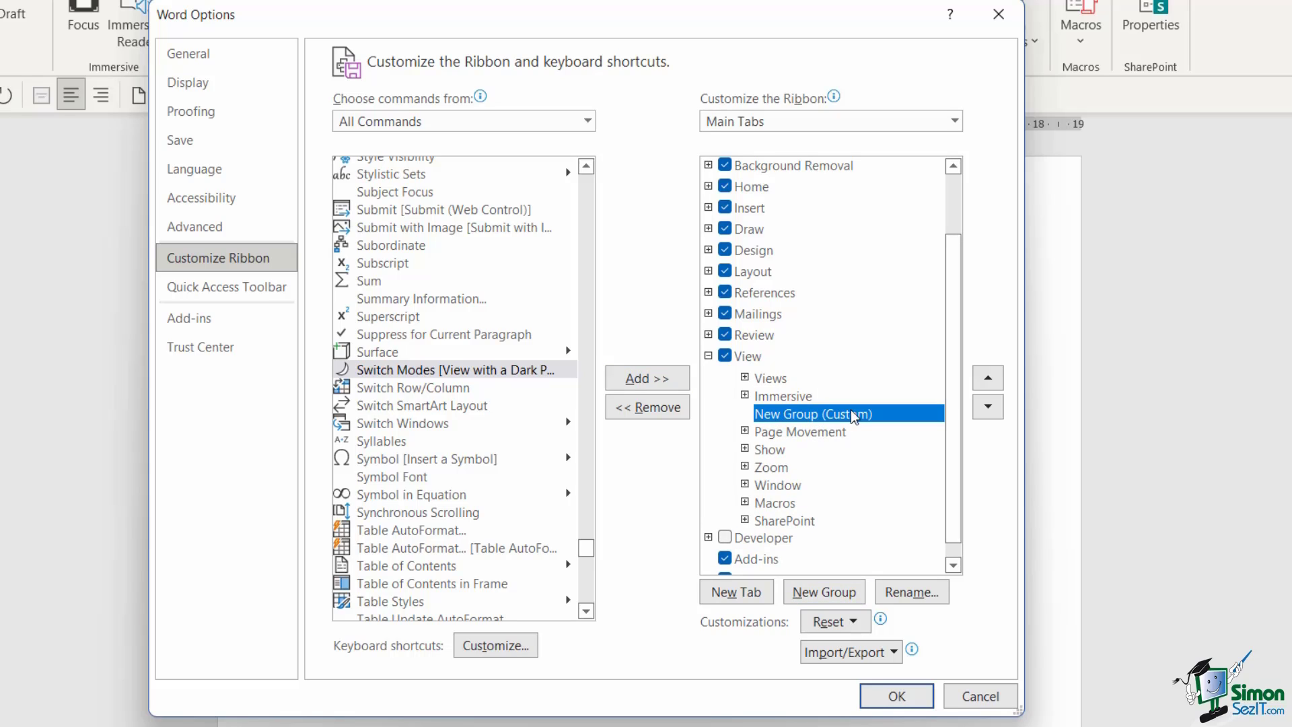
left_click(911, 591)
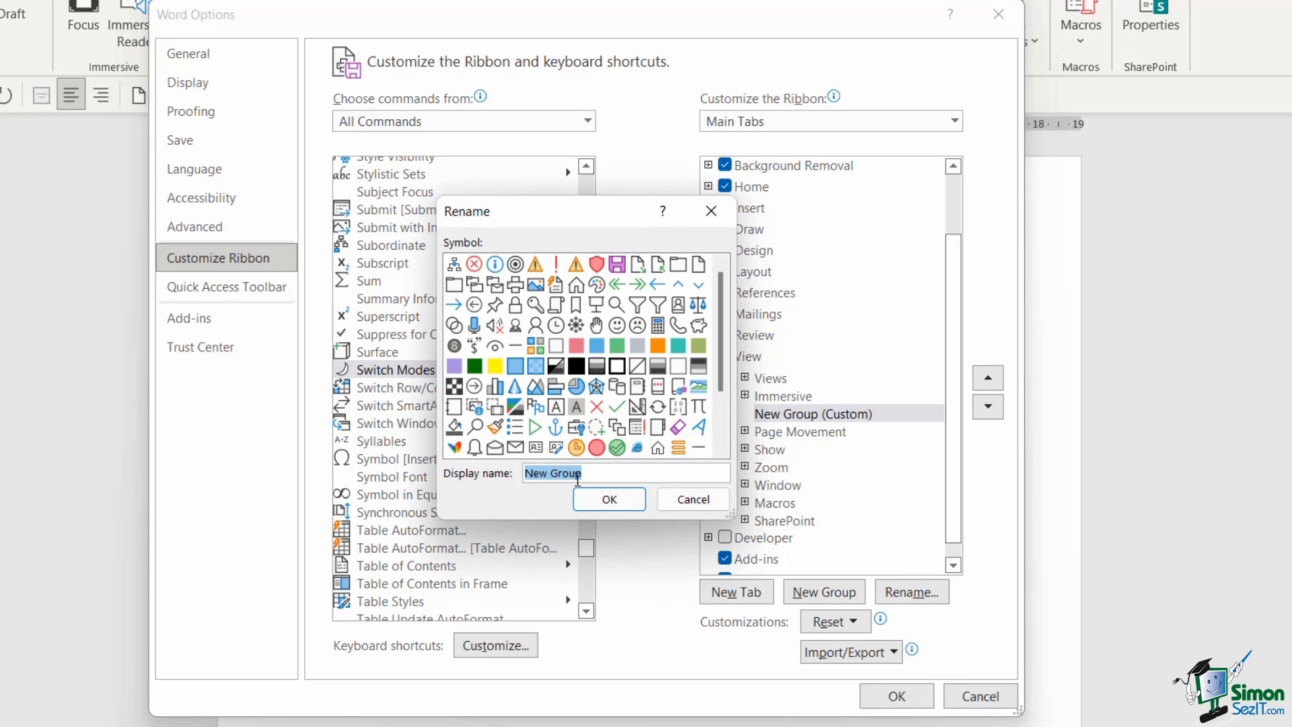
type("Switch Modes")
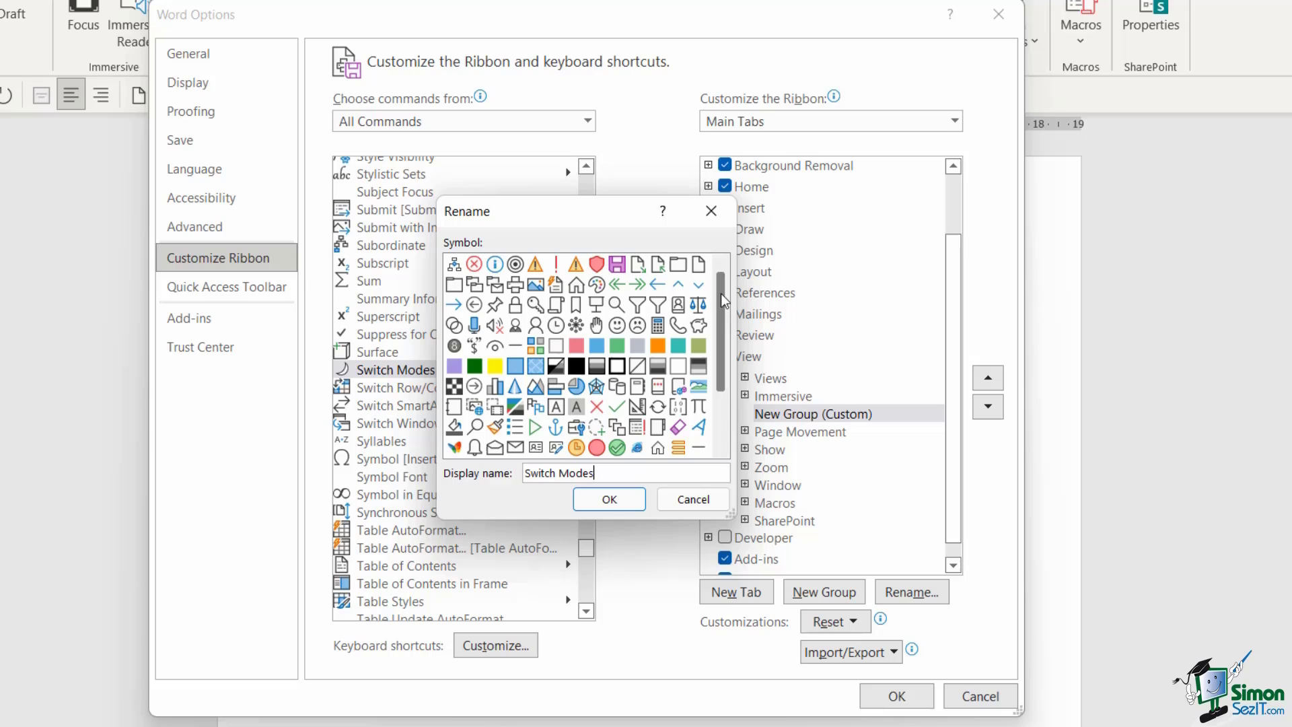
left_click(609, 499)
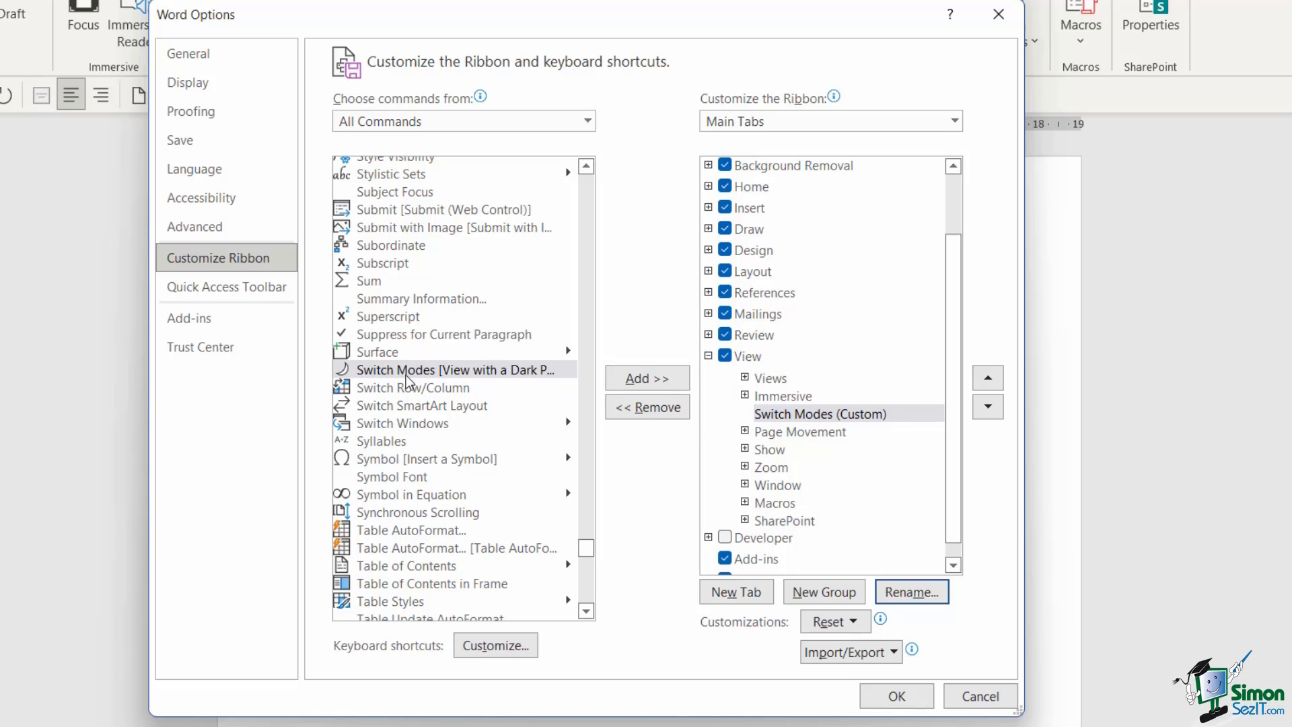
left_click(639, 380)
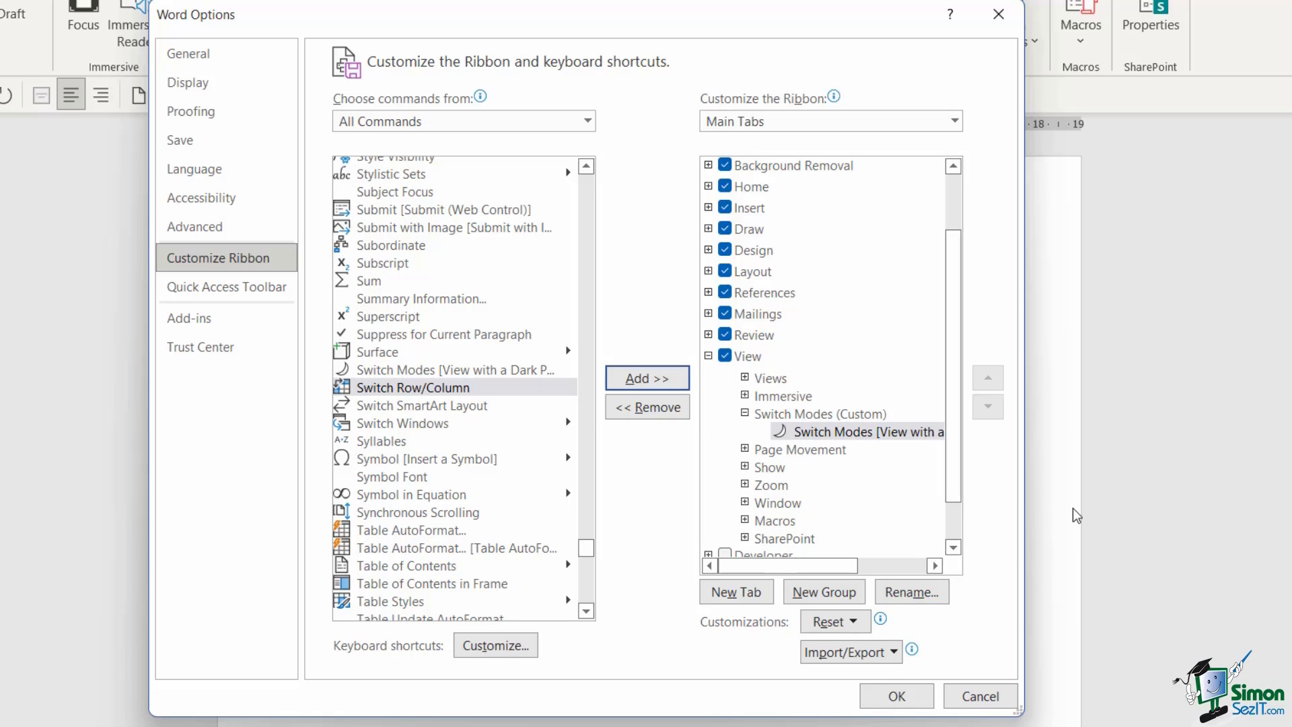
left_click(893, 698)
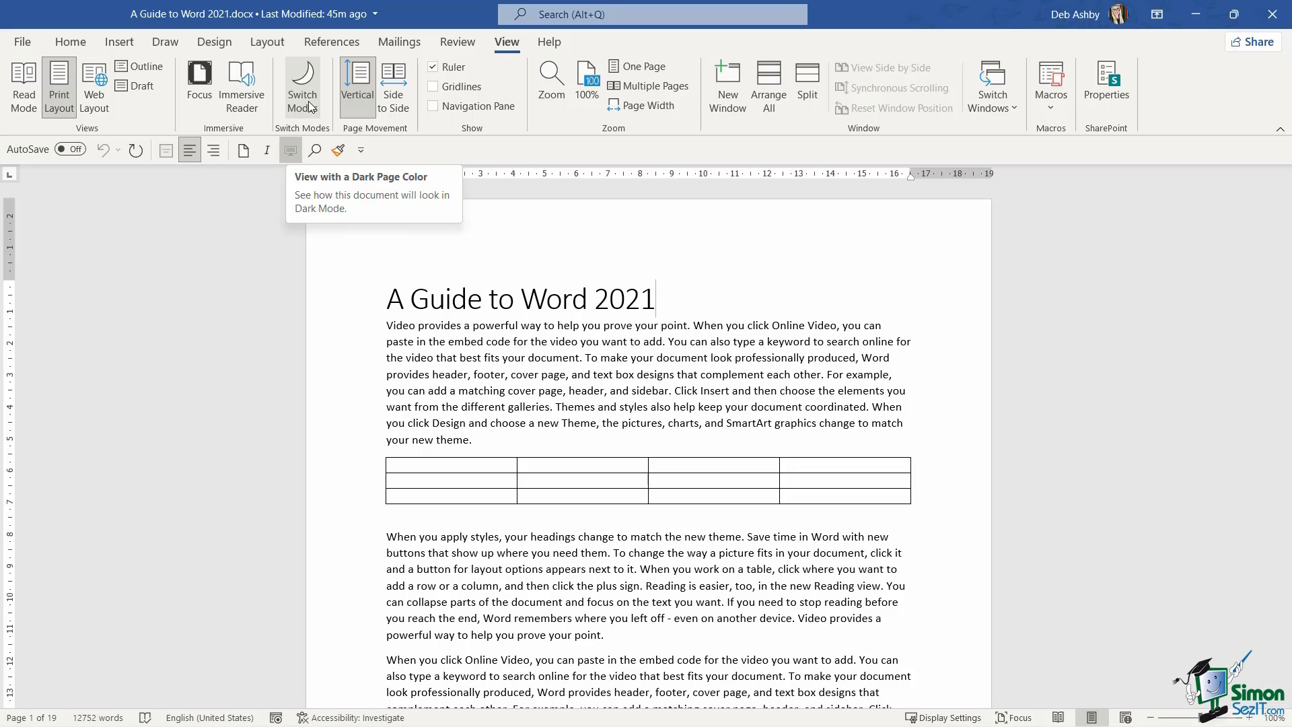
left_click(312, 107)
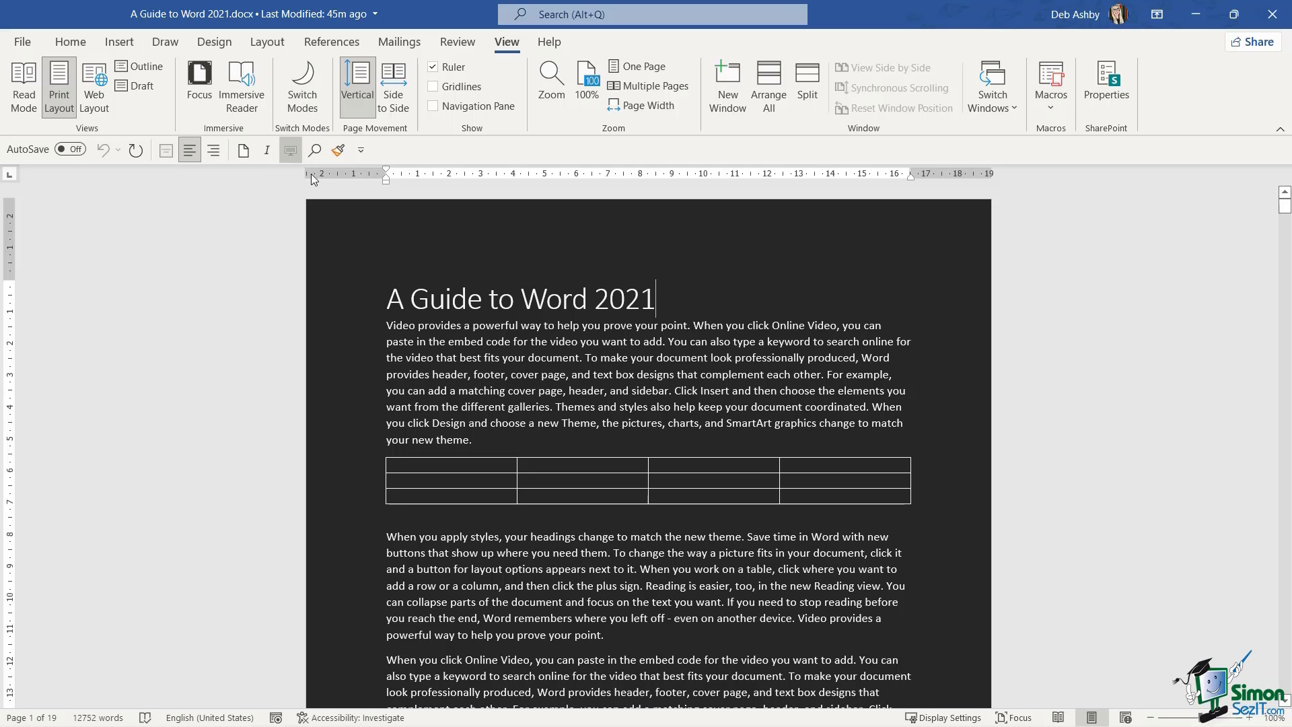
left_click(301, 99)
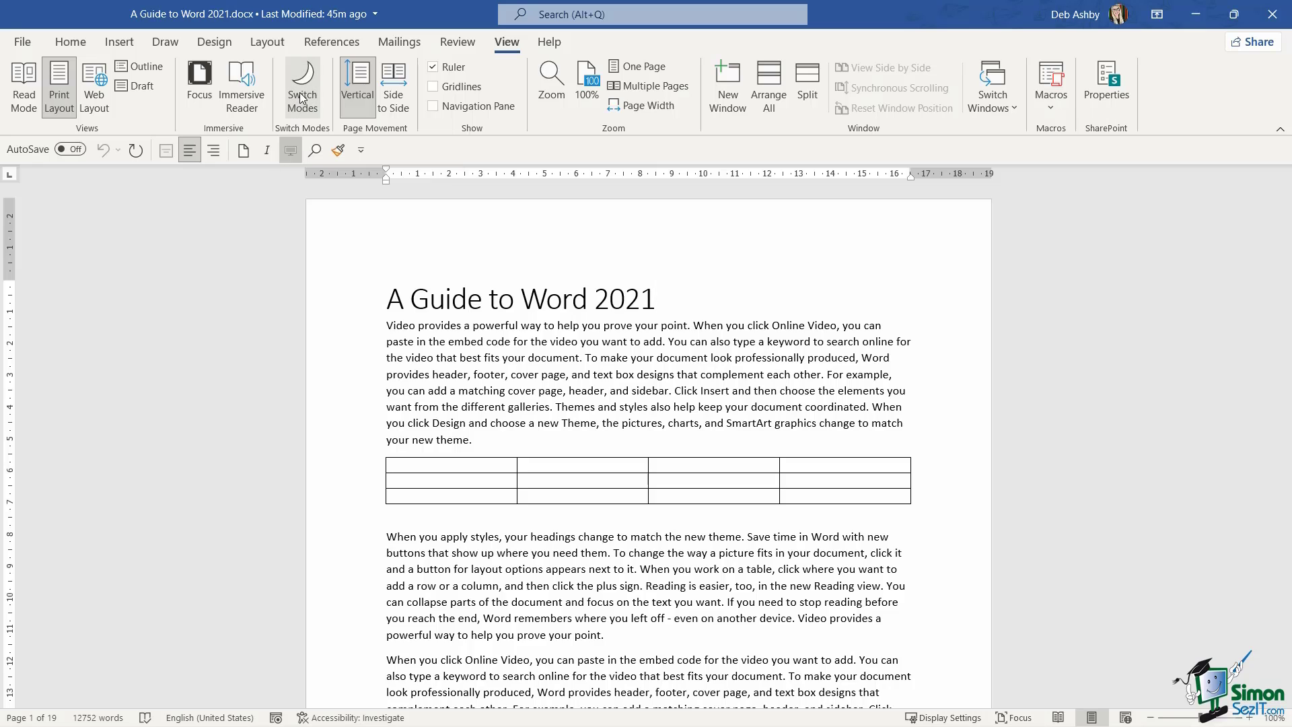